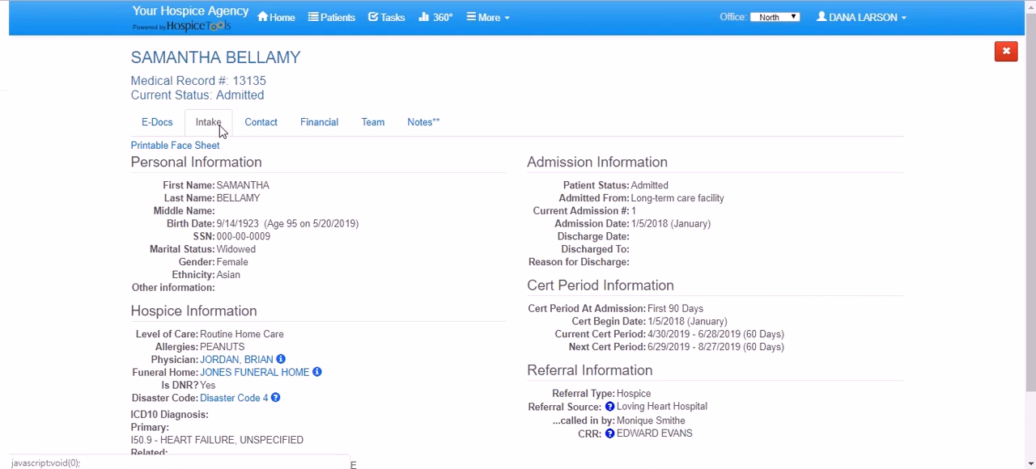
Open the patient's printable face sheet, review its contents and close it.
{"action": "left_click", "coordinate": [201, 145]}
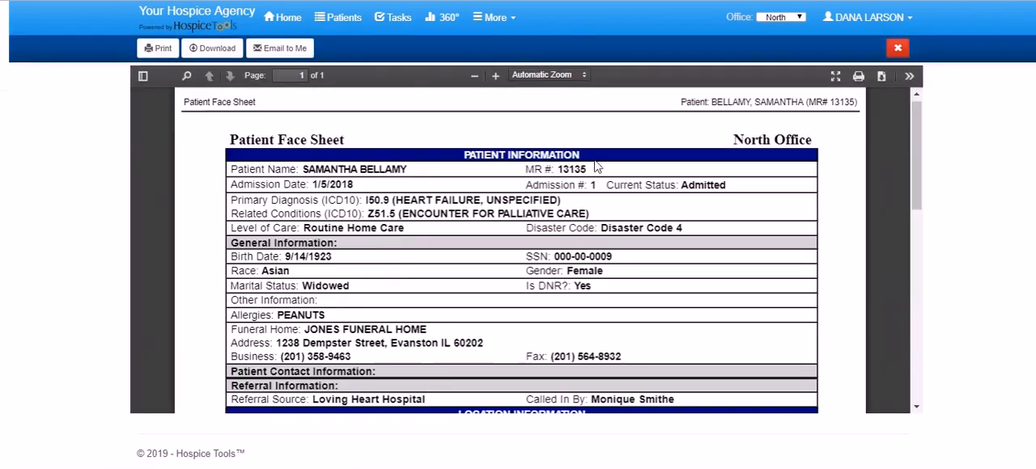
{"action": "scroll", "coordinate": [574, 181], "scroll_direction": "down", "scroll_amount": 5}
{"action": "scroll", "coordinate": [603, 190], "scroll_direction": "up", "scroll_amount": 2}
{"action": "scroll", "coordinate": [603, 190], "scroll_direction": "up", "scroll_amount": 5}
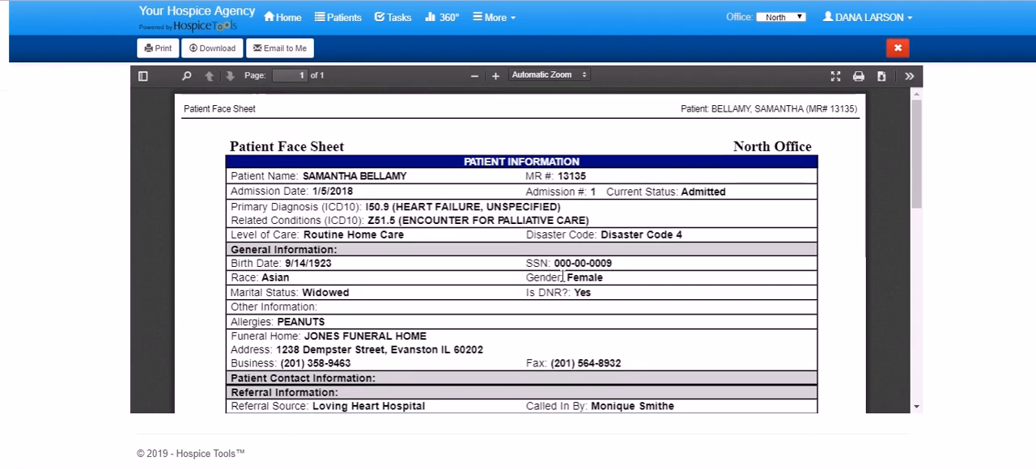
{"action": "left_click", "coordinate": [892, 48]}
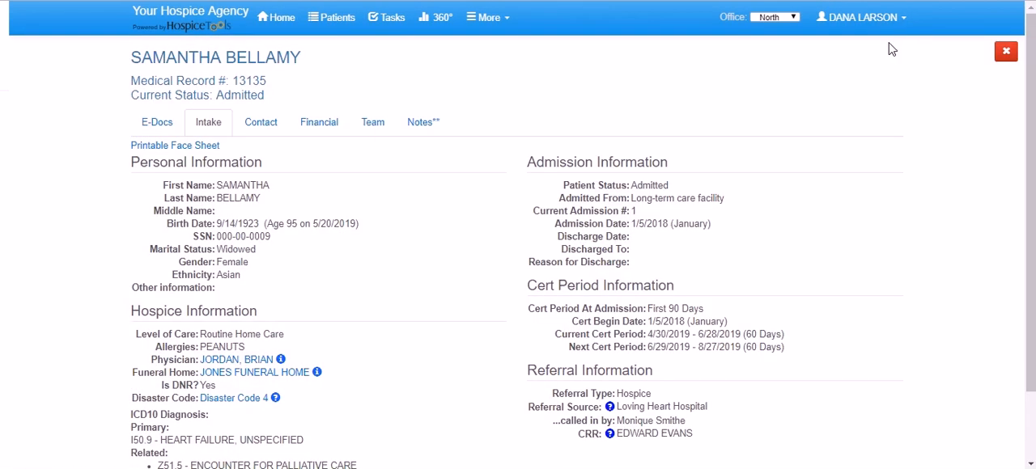
Open the patient's intake information for editing, examine the current location's address fields under Contact, and cancel the location edit.
{"action": "scroll", "coordinate": [315, 283], "scroll_direction": "down", "scroll_amount": 3}
{"action": "left_click", "coordinate": [162, 414]}
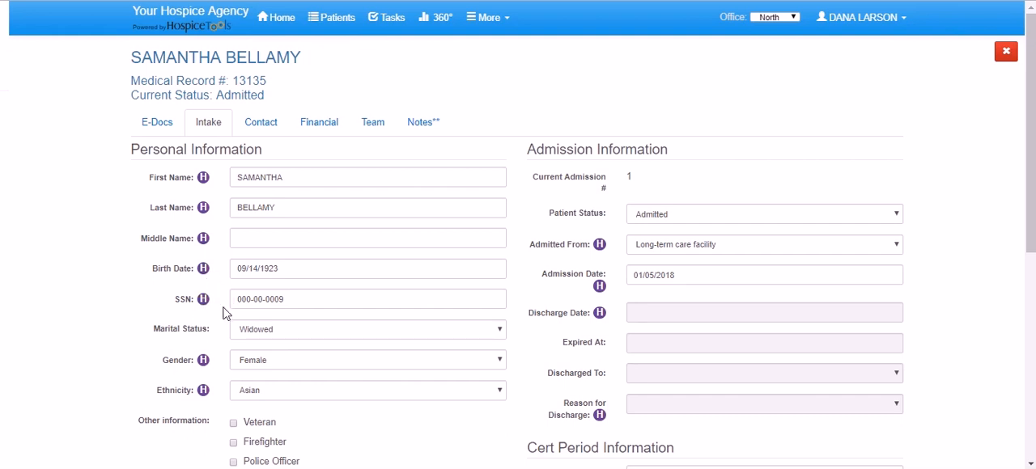
{"action": "left_click", "coordinate": [264, 124]}
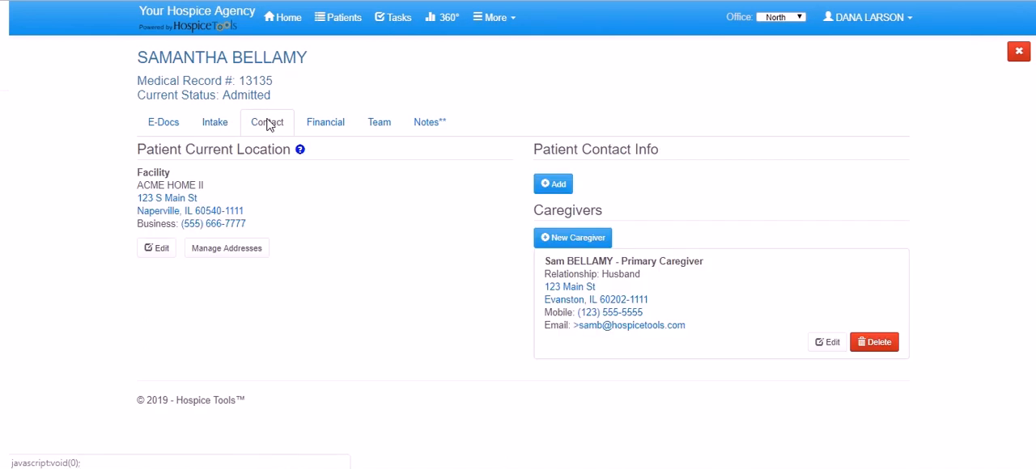
{"action": "left_click", "coordinate": [158, 251]}
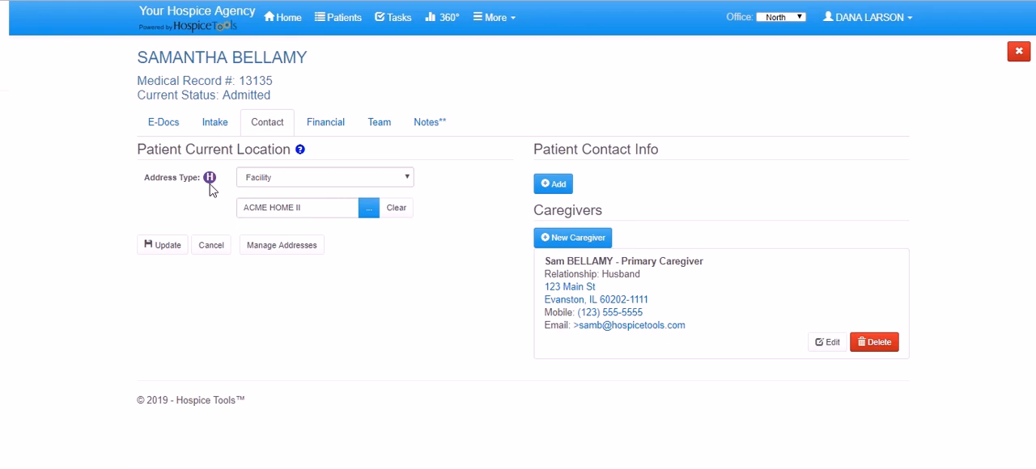
{"action": "left_click", "coordinate": [211, 246]}
Open the primary Medicare Part A coverage in the patient's financial information for editing and examine its fields.
{"action": "left_click", "coordinate": [333, 131]}
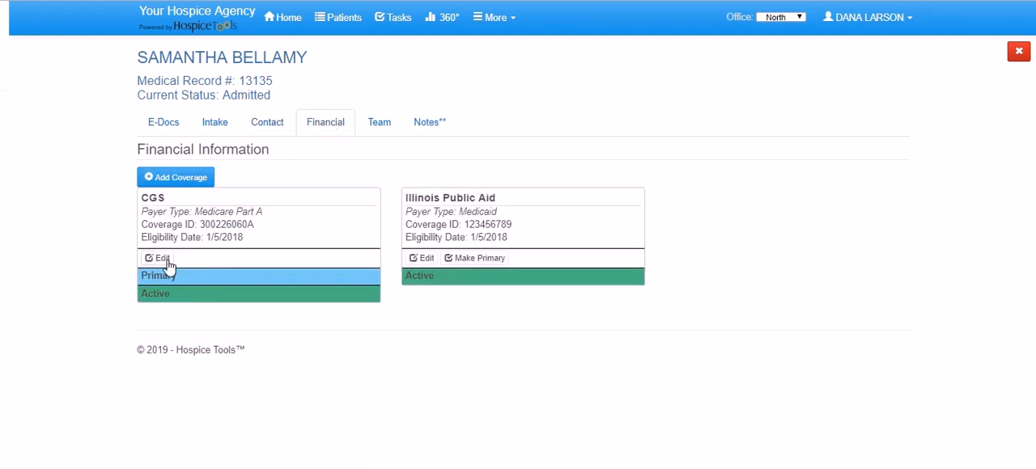
{"action": "left_click", "coordinate": [165, 261]}
{"action": "scroll", "coordinate": [210, 259], "scroll_direction": "down", "scroll_amount": 2}
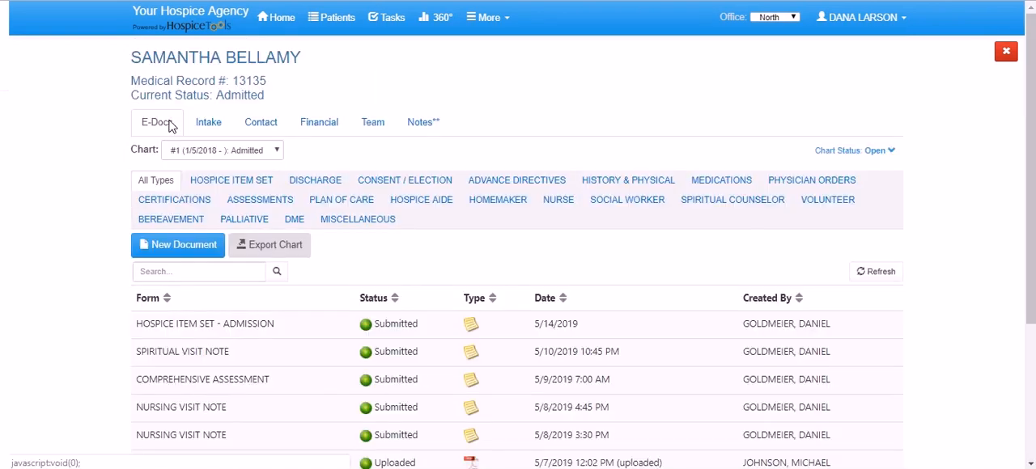
Create a new Comprehensive Assessment e-document for the patient.
{"action": "left_click", "coordinate": [172, 245]}
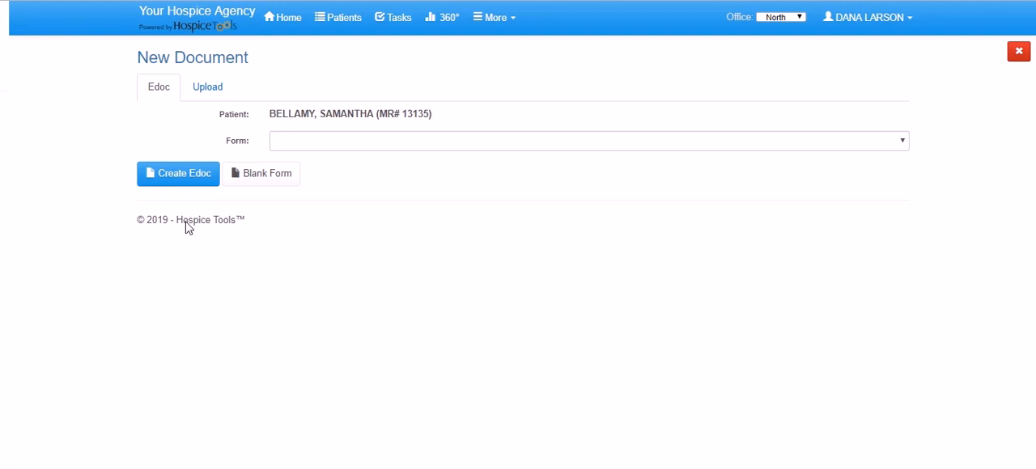
{"action": "left_click", "coordinate": [328, 137]}
{"action": "left_click", "coordinate": [396, 380]}
{"action": "left_click", "coordinate": [169, 179]}
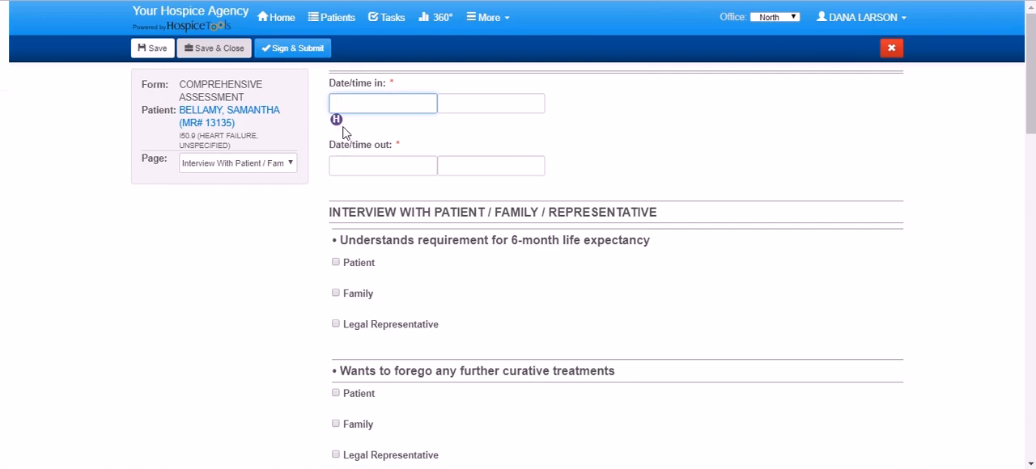
Go to the Pain / Comfort Assessment page of the comprehensive assessment.
{"action": "scroll", "coordinate": [343, 132], "scroll_direction": "down", "scroll_amount": 5}
{"action": "left_click", "coordinate": [286, 165]}
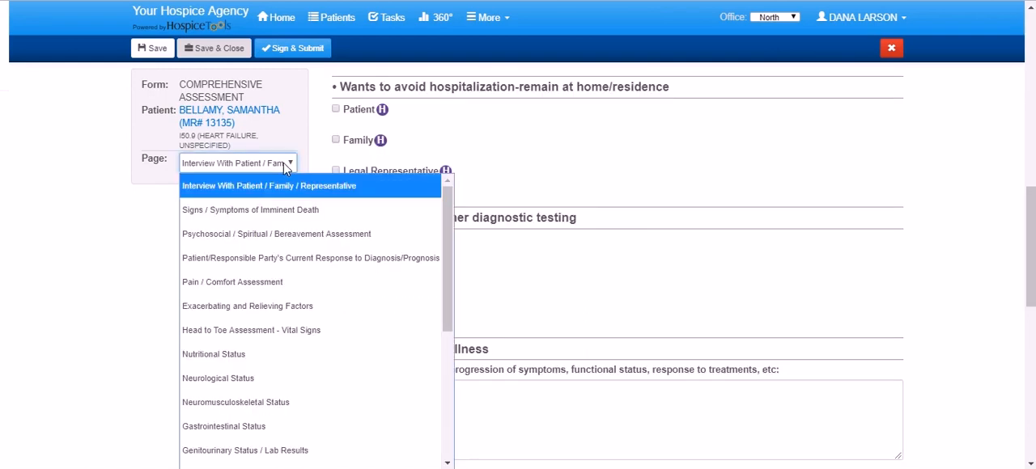
{"action": "left_click", "coordinate": [275, 292]}
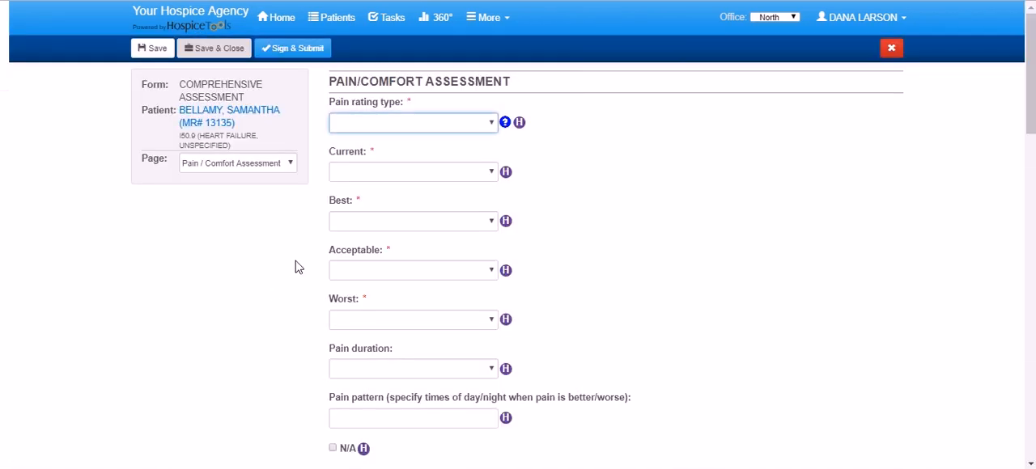
Examine the pain rating fields, including Acceptable and Best, and close the assessment without saving.
{"action": "left_click", "coordinate": [495, 273]}
{"action": "left_click", "coordinate": [493, 235]}
{"action": "left_click", "coordinate": [492, 222]}
{"action": "left_click", "coordinate": [602, 214]}
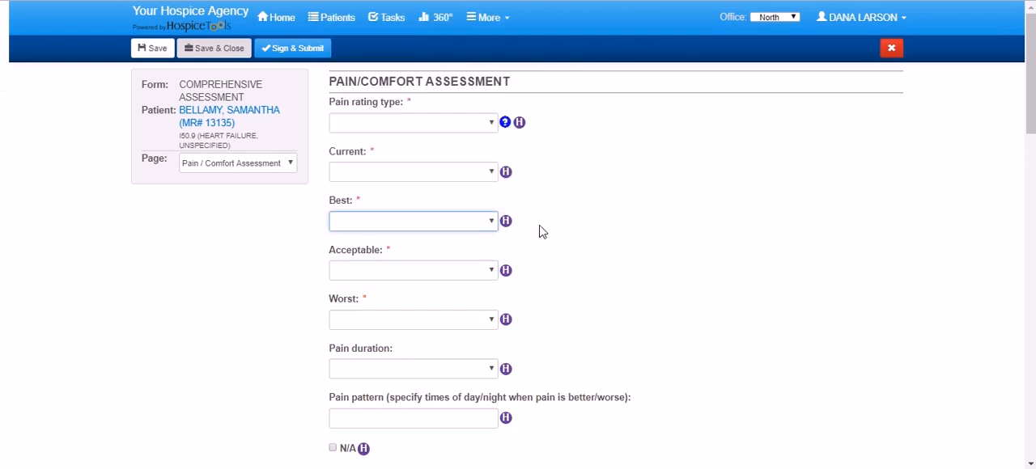
{"action": "scroll", "coordinate": [566, 227], "scroll_direction": "down", "scroll_amount": 2}
{"action": "scroll", "coordinate": [308, 299], "scroll_direction": "up", "scroll_amount": 2}
{"action": "left_click", "coordinate": [891, 48]}
Create a new Hospice Item Set - Admission e-document for the patient.
{"action": "left_click", "coordinate": [178, 244]}
{"action": "left_click", "coordinate": [356, 141]}
{"action": "scroll", "coordinate": [487, 267], "scroll_direction": "down", "scroll_amount": 5}
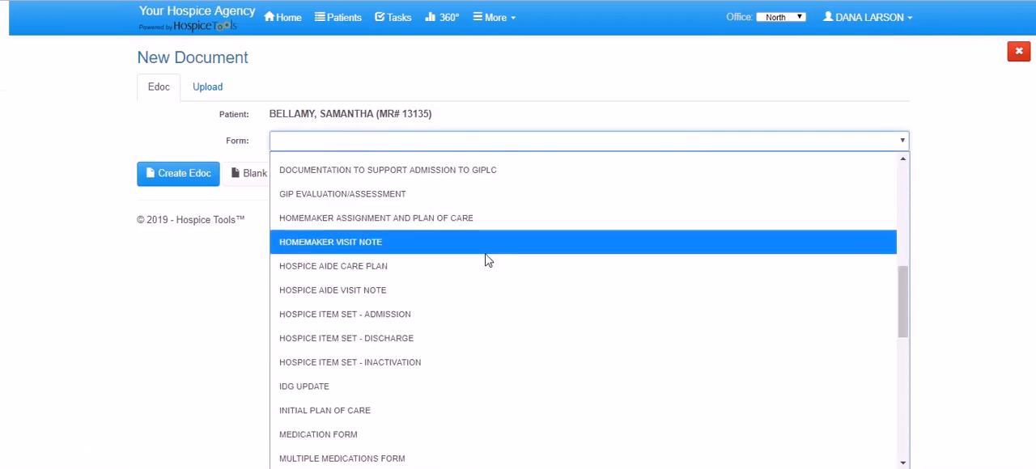
{"action": "left_click", "coordinate": [431, 316]}
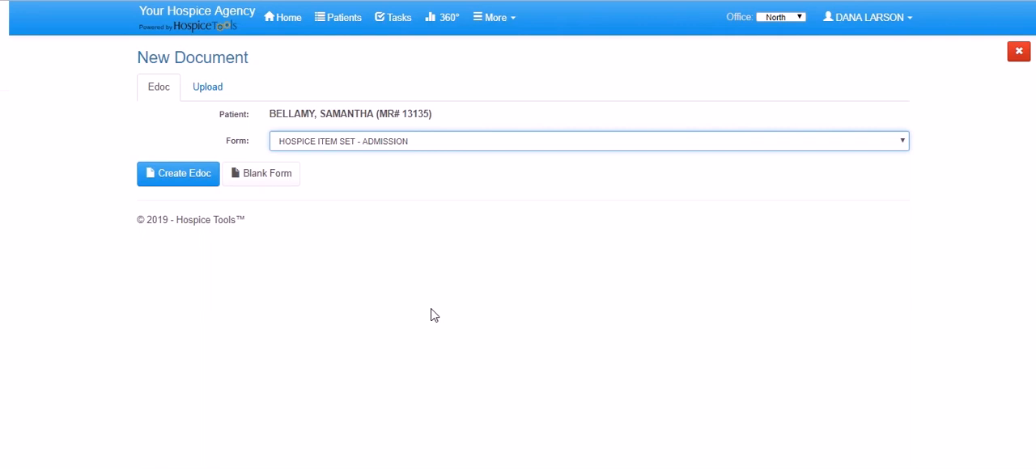
{"action": "left_click", "coordinate": [169, 180]}
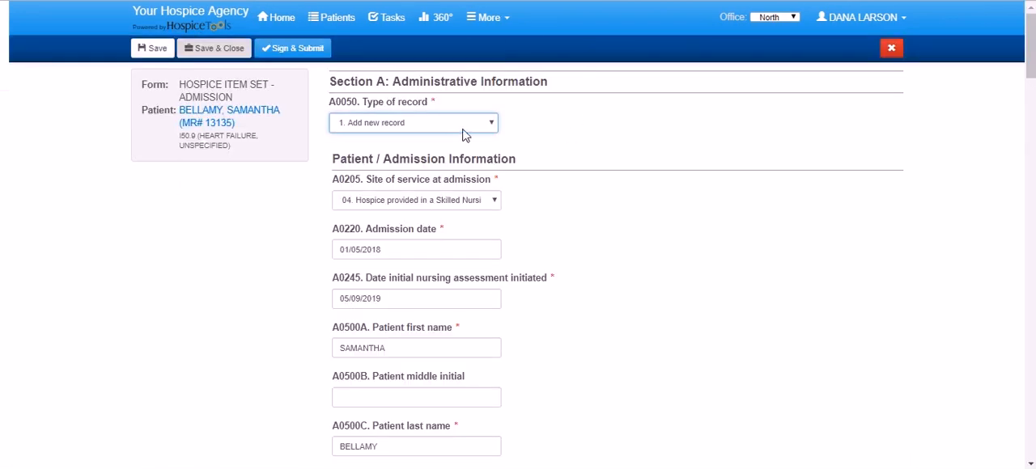
Review the prefilled answers in the Hospice Item Set from administrative information through the pain assessment.
{"action": "scroll", "coordinate": [475, 151], "scroll_direction": "down", "scroll_amount": 4}
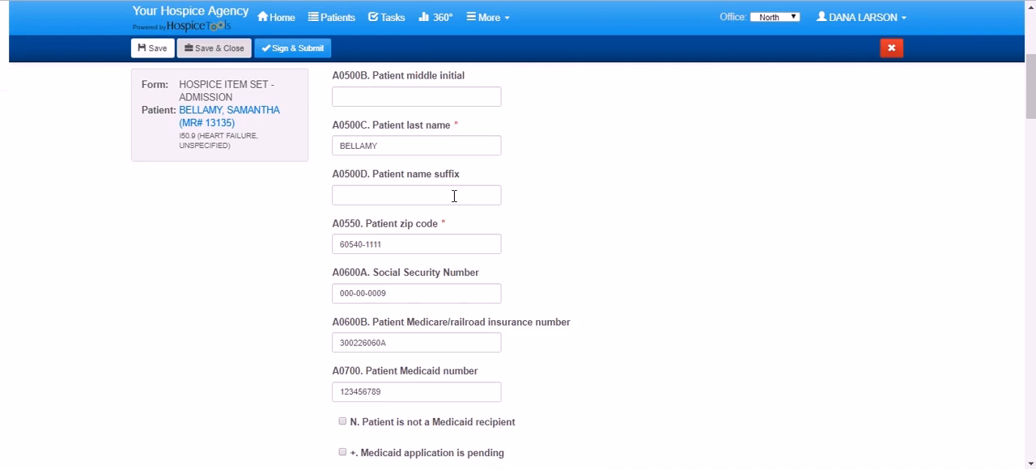
{"action": "scroll", "coordinate": [526, 176], "scroll_direction": "down", "scroll_amount": 6}
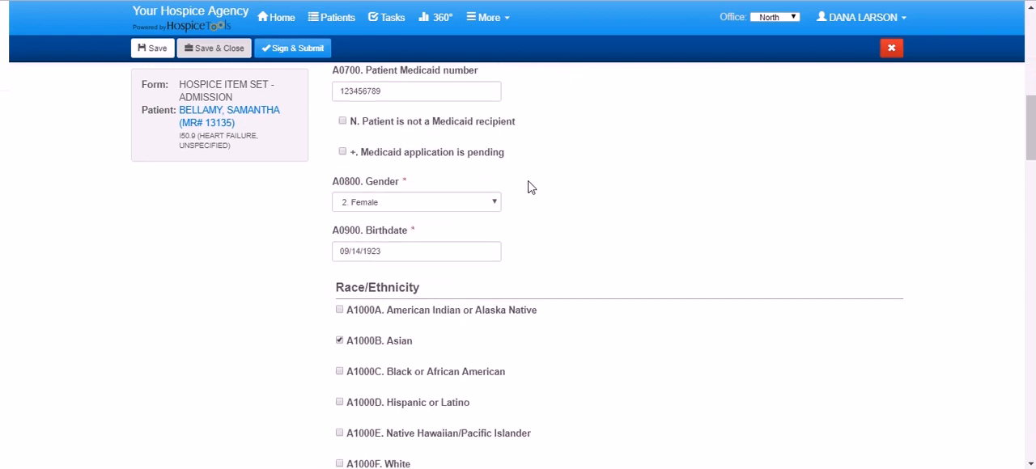
{"action": "scroll", "coordinate": [527, 187], "scroll_direction": "down", "scroll_amount": 11}
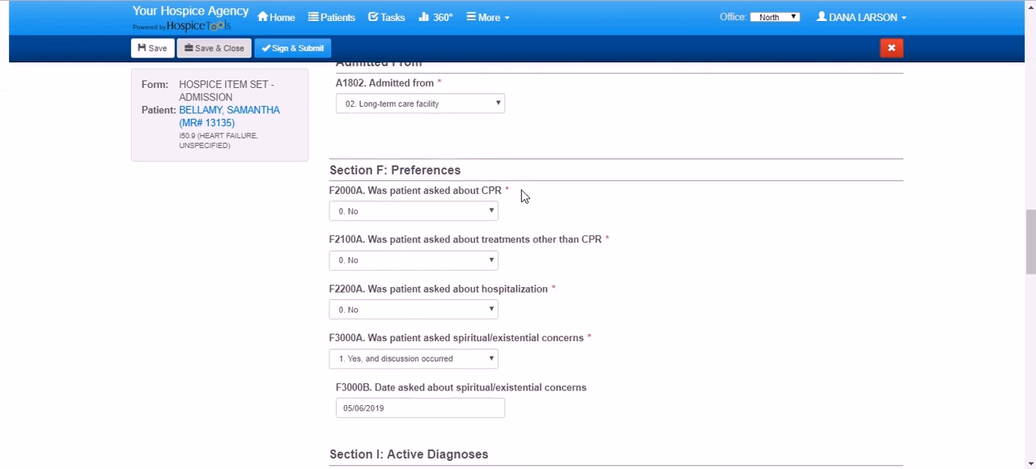
{"action": "scroll", "coordinate": [551, 251], "scroll_direction": "down", "scroll_amount": 5}
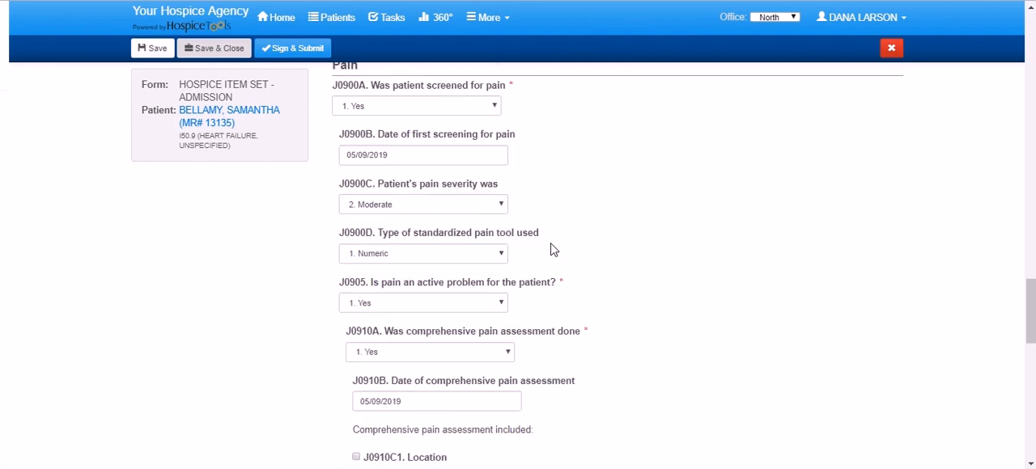
{"action": "scroll", "coordinate": [553, 250], "scroll_direction": "down", "scroll_amount": 7}
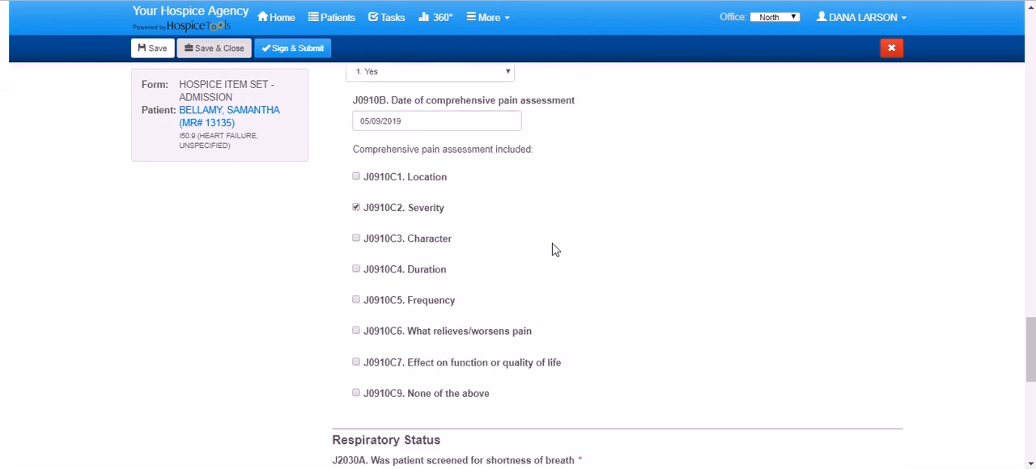
{"action": "scroll", "coordinate": [555, 249], "scroll_direction": "up", "scroll_amount": 8}
{"action": "scroll", "coordinate": [553, 247], "scroll_direction": "up", "scroll_amount": 20}
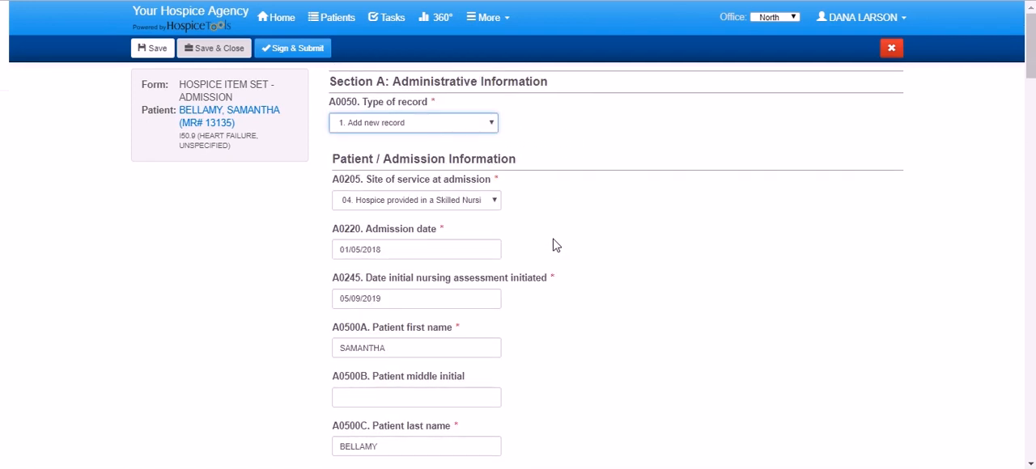
Examine the site of service and admission date fields, and close the new Hospice Item Set without saving.
{"action": "left_click", "coordinate": [496, 200]}
{"action": "left_click", "coordinate": [502, 205]}
{"action": "left_click", "coordinate": [591, 225]}
{"action": "scroll", "coordinate": [538, 254], "scroll_direction": "down", "scroll_amount": 4}
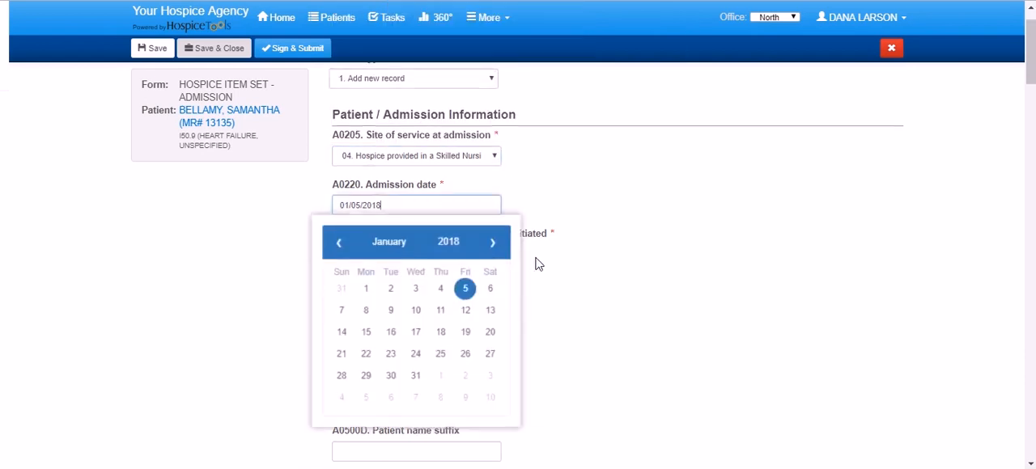
{"action": "left_click", "coordinate": [613, 244]}
{"action": "scroll", "coordinate": [508, 202], "scroll_direction": "down", "scroll_amount": 10}
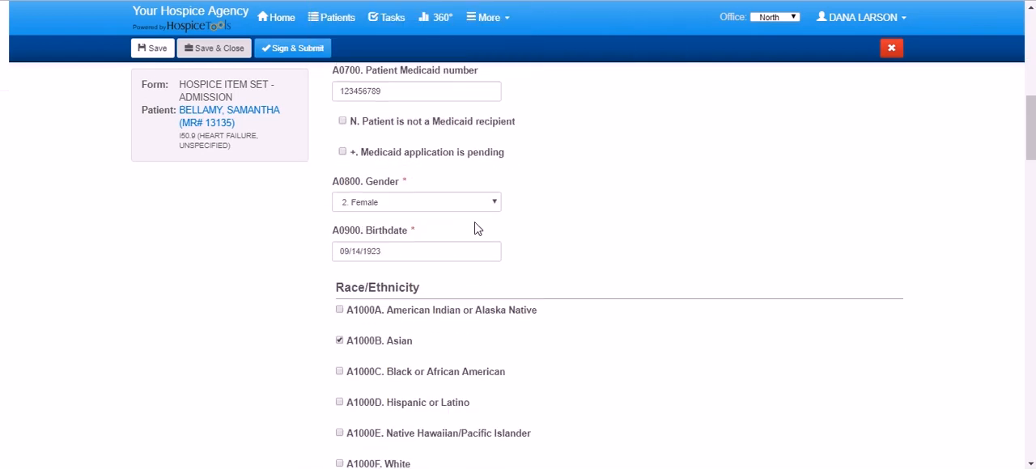
{"action": "left_click", "coordinate": [892, 52]}
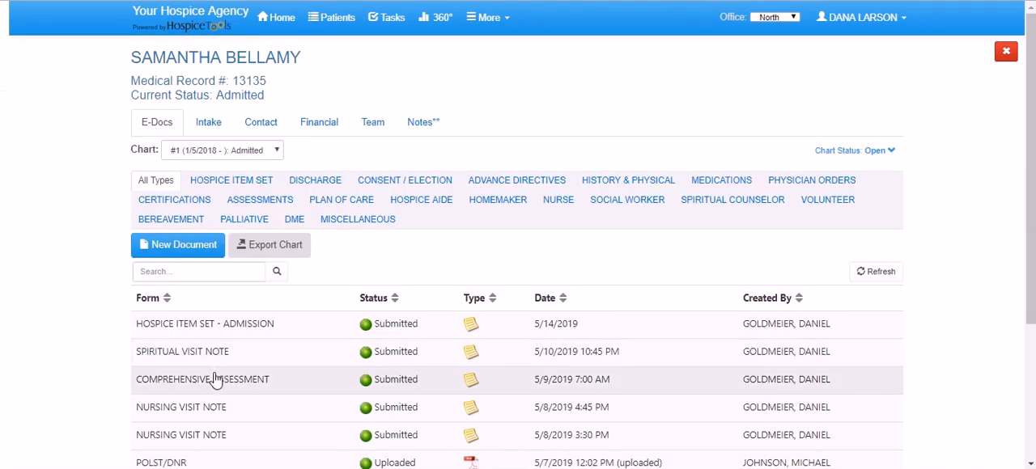
Open the submitted Hospice Item Set - Admission from the chart, review all its sections and close it.
{"action": "scroll", "coordinate": [284, 353], "scroll_direction": "down", "scroll_amount": 1}
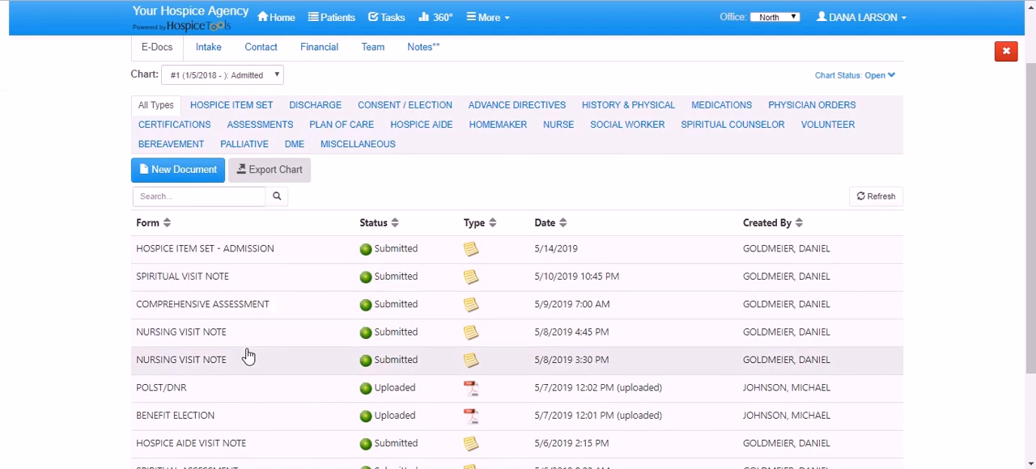
{"action": "left_click", "coordinate": [237, 250]}
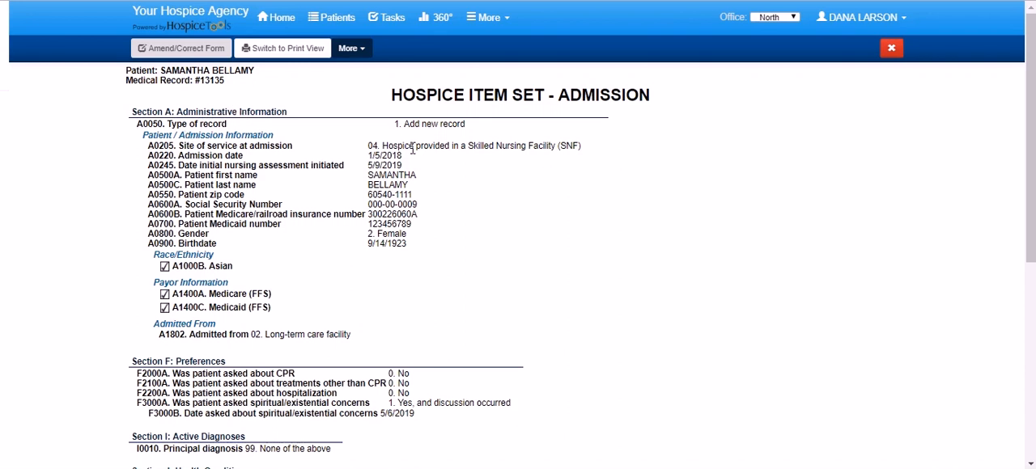
{"action": "scroll", "coordinate": [294, 261], "scroll_direction": "down", "scroll_amount": 5}
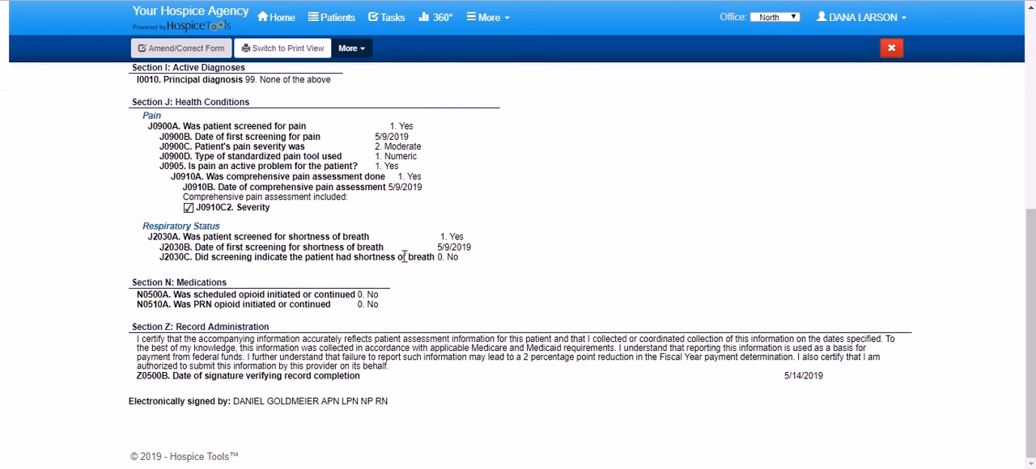
{"action": "scroll", "coordinate": [409, 275], "scroll_direction": "up", "scroll_amount": 5}
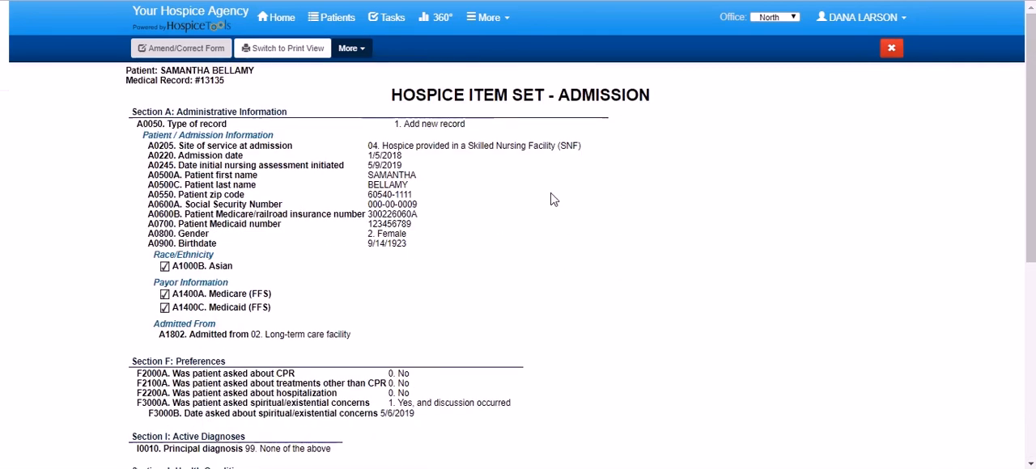
{"action": "left_click", "coordinate": [891, 49]}
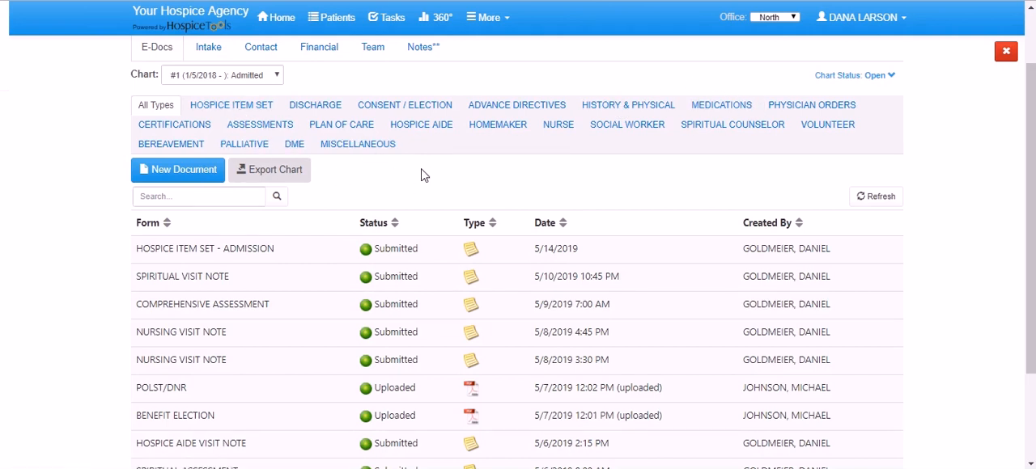
Look through the chart's documents and filter them to the Hospice Item Set type.
{"action": "scroll", "coordinate": [336, 251], "scroll_direction": "down", "scroll_amount": 3}
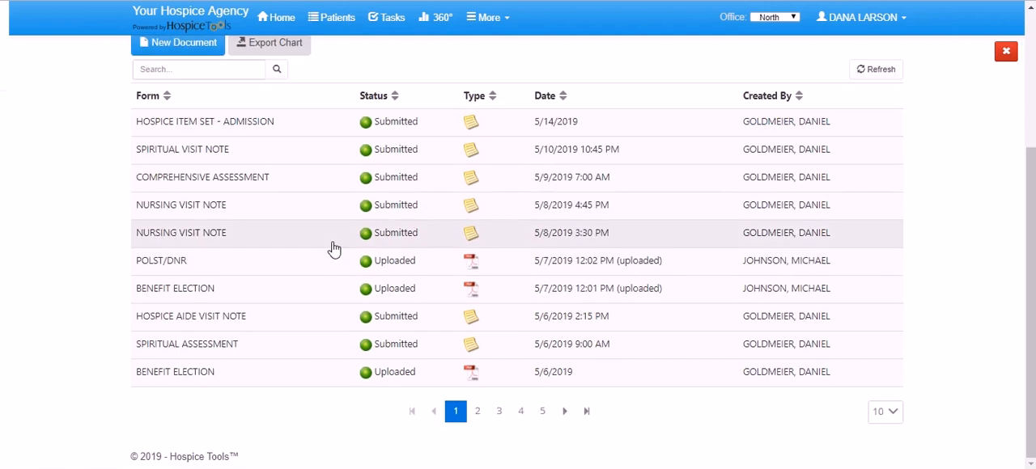
{"action": "scroll", "coordinate": [334, 248], "scroll_direction": "up", "scroll_amount": 5}
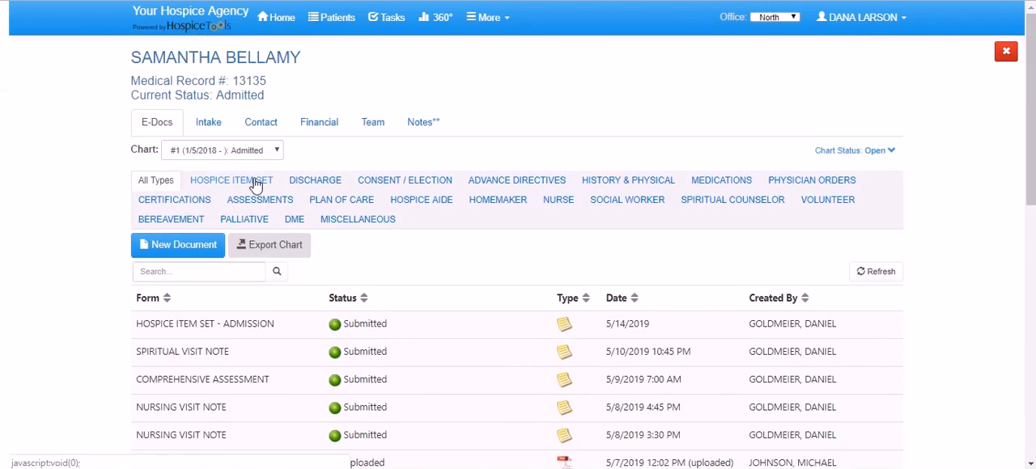
{"action": "left_click", "coordinate": [255, 181]}
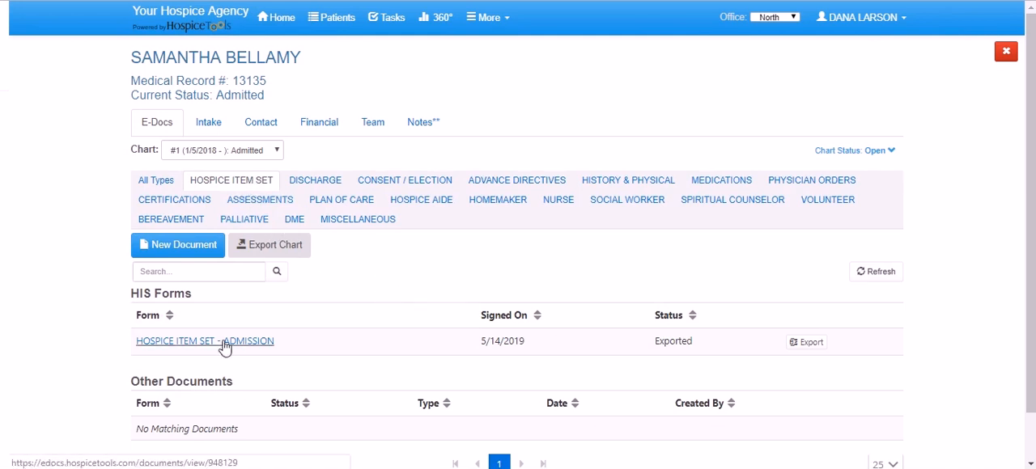
Open the admission form listed under HIS Forms and review it down to the record administration section.
{"action": "left_click", "coordinate": [221, 342]}
{"action": "scroll", "coordinate": [470, 185], "scroll_direction": "down", "scroll_amount": 5}
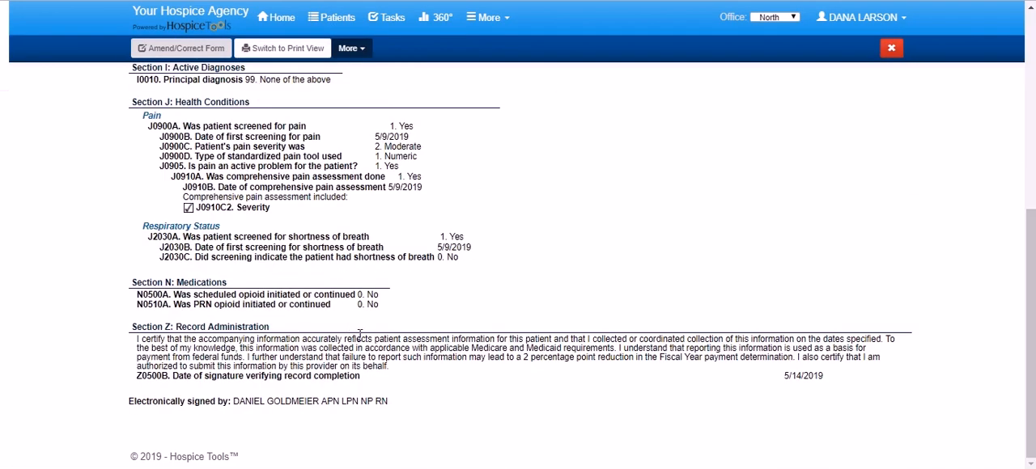
{"action": "scroll", "coordinate": [393, 329], "scroll_direction": "up", "scroll_amount": 5}
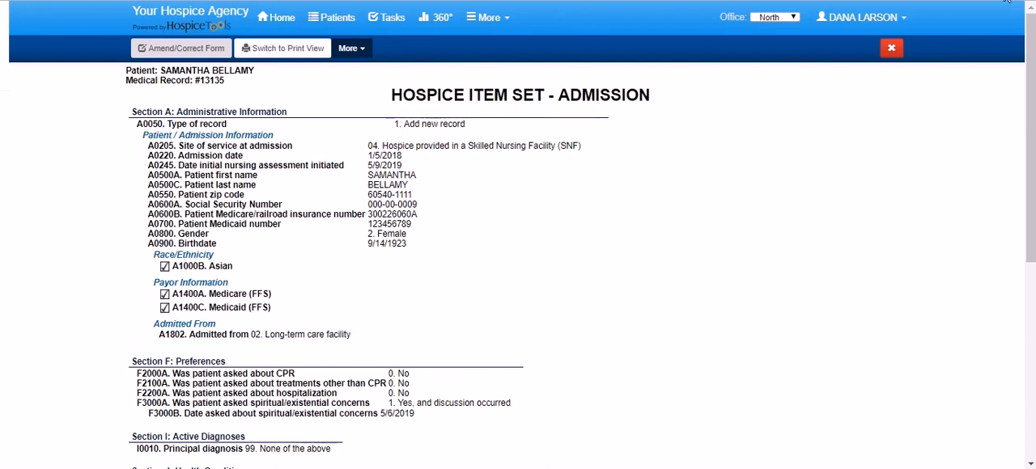
Close the admission form and export it from the HIS Forms list in the patient's chart.
{"action": "left_click", "coordinate": [891, 49]}
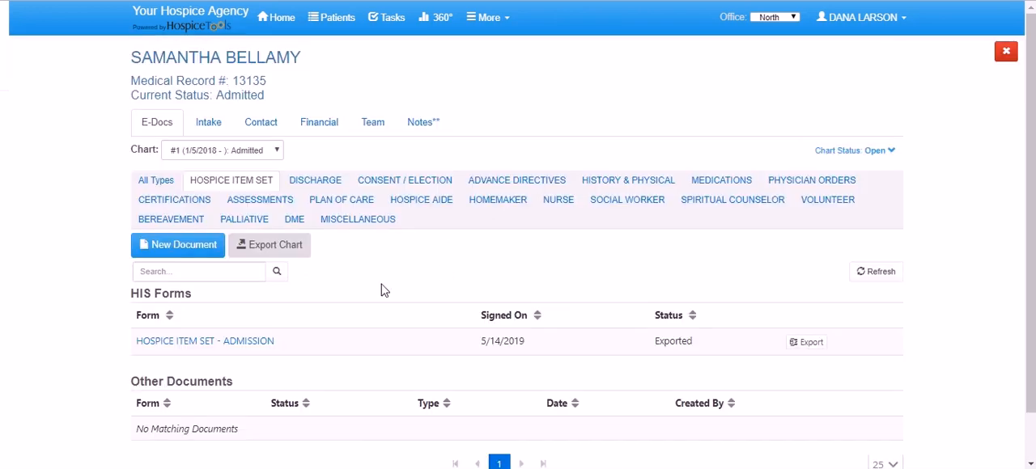
{"action": "left_click", "coordinate": [805, 344]}
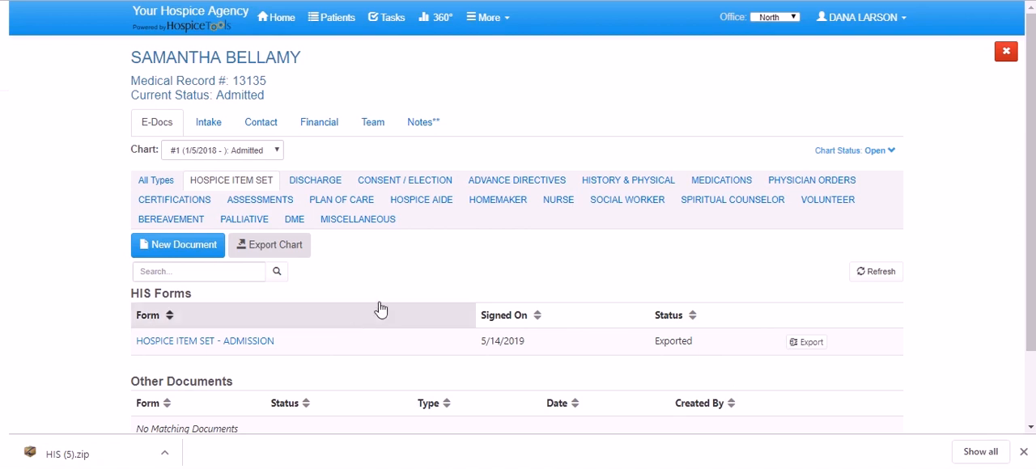
Open the agency-wide HIS forms export list and include the forms already exported.
{"action": "left_click", "coordinate": [443, 30]}
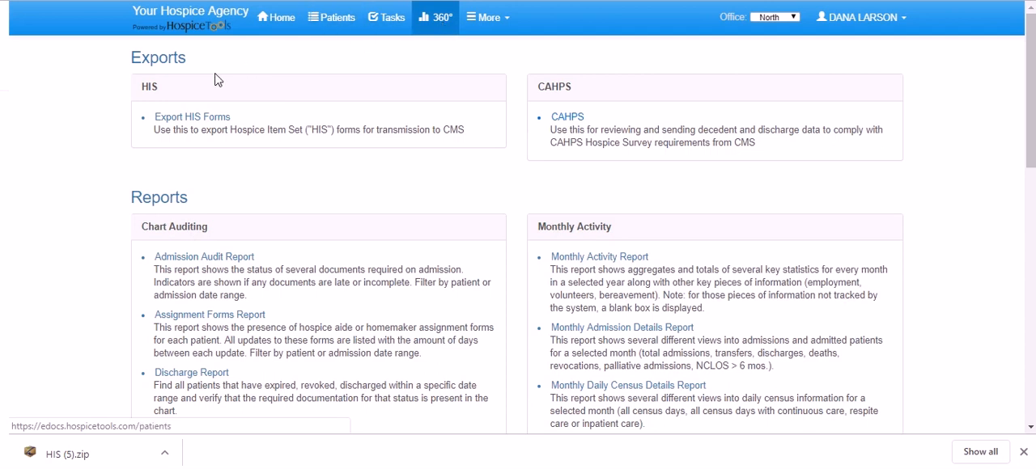
{"action": "left_click", "coordinate": [191, 118]}
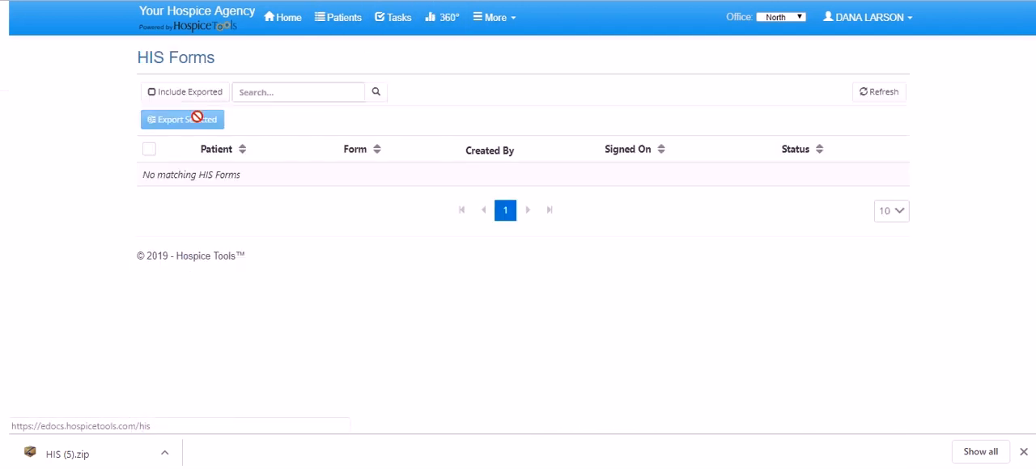
{"action": "left_click", "coordinate": [179, 95]}
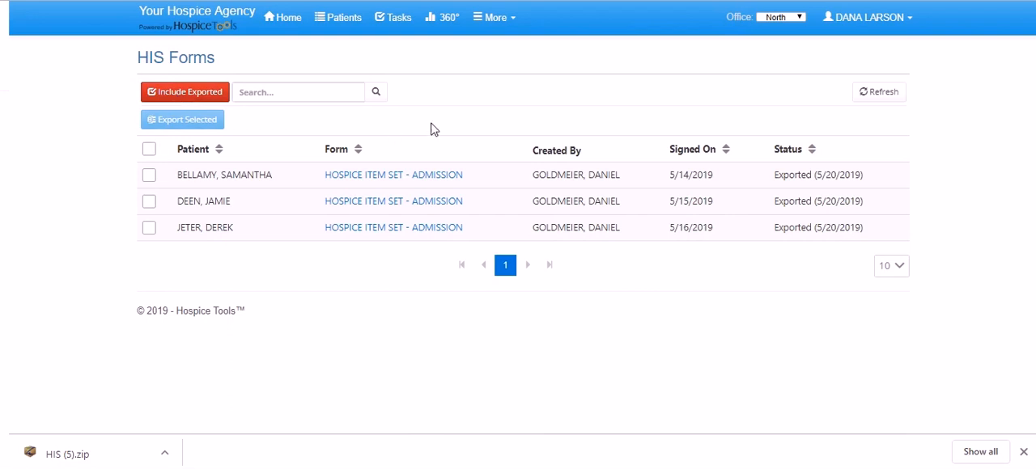
Select all three Hospice Item Set - Admission forms in the list and export them together.
{"action": "left_click", "coordinate": [149, 176]}
{"action": "left_click", "coordinate": [149, 202]}
{"action": "left_click", "coordinate": [149, 228]}
{"action": "left_click", "coordinate": [180, 120]}
Reselect the same three admission forms and export them a second time.
{"action": "left_click", "coordinate": [151, 177]}
{"action": "left_click", "coordinate": [151, 204]}
{"action": "left_click", "coordinate": [148, 228]}
{"action": "left_click", "coordinate": [194, 123]}
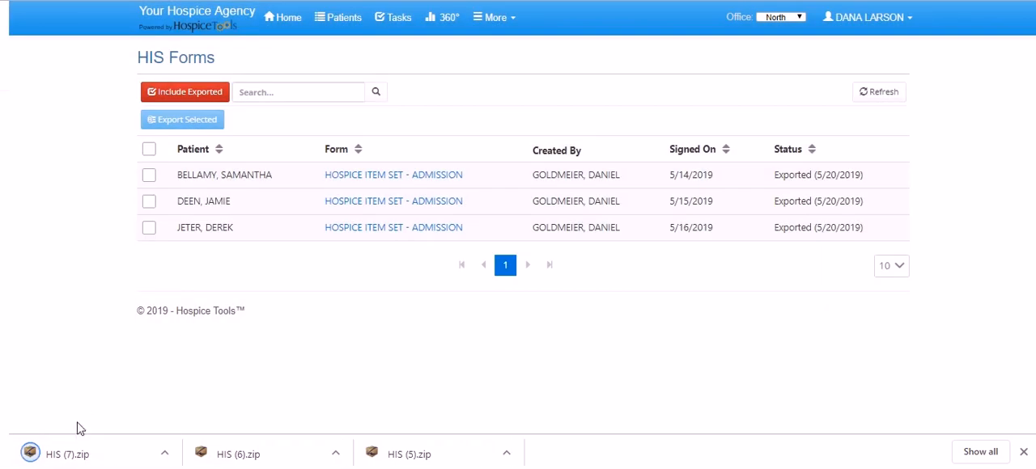